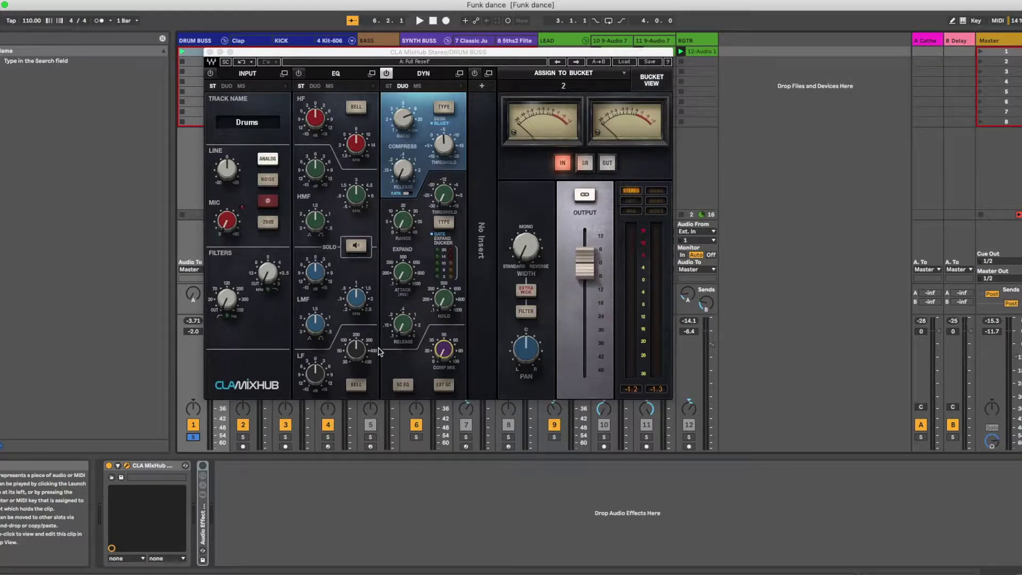
Lower the MixHub comp mix to about 52 and show the parallel rack holding the API-2500.
left_click(443, 350)
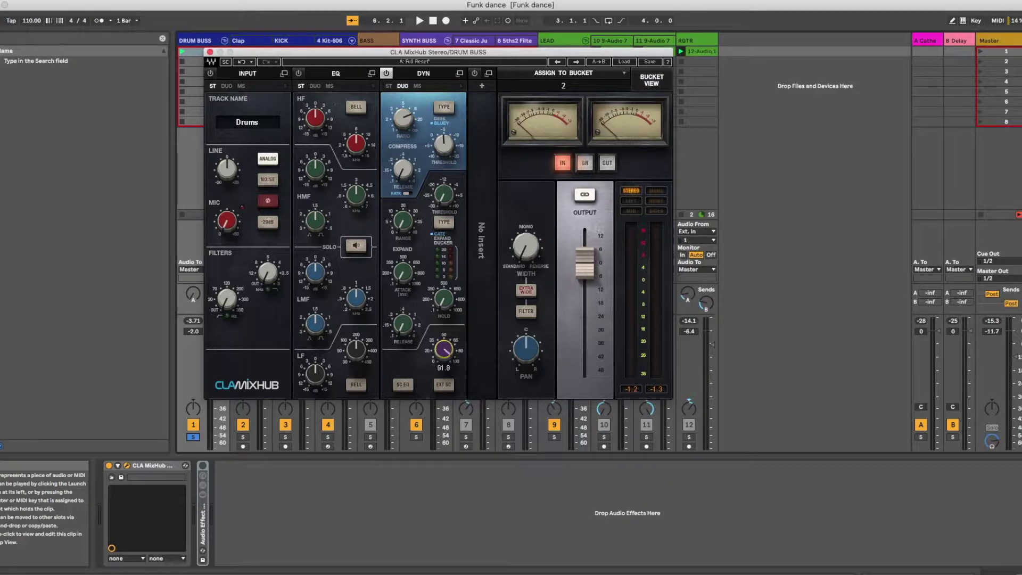
left_click_drag(444, 349, 443, 368)
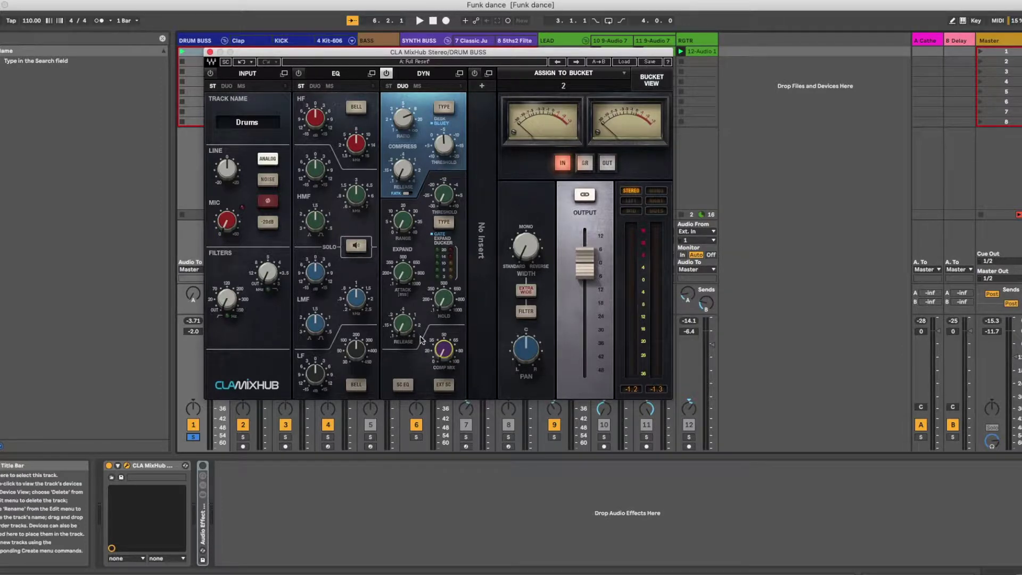
key("super+v")
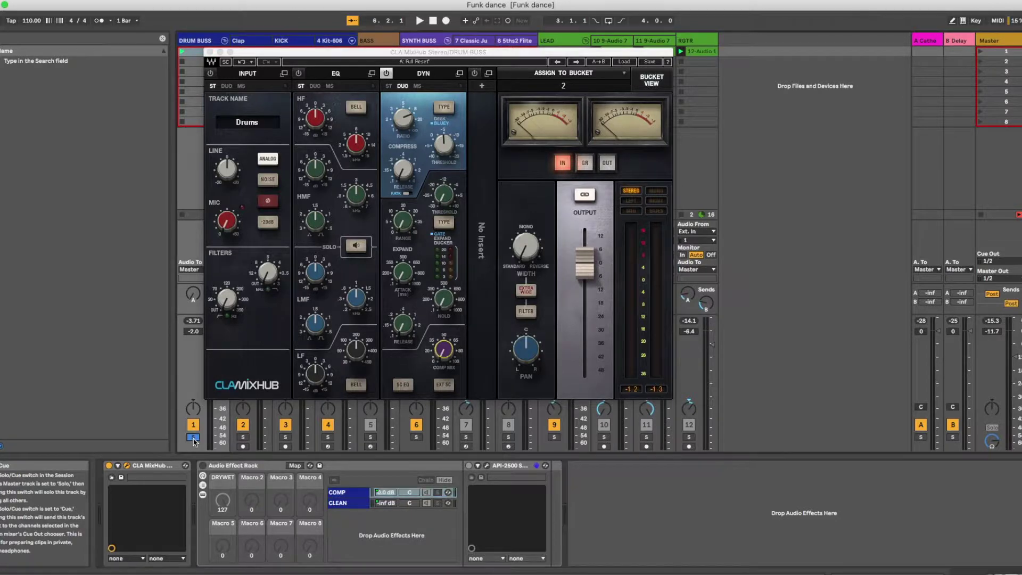
Unsolo the drum bus and, while auditioning, turn the MixHub comp mix fully up to 100.
left_click(194, 438)
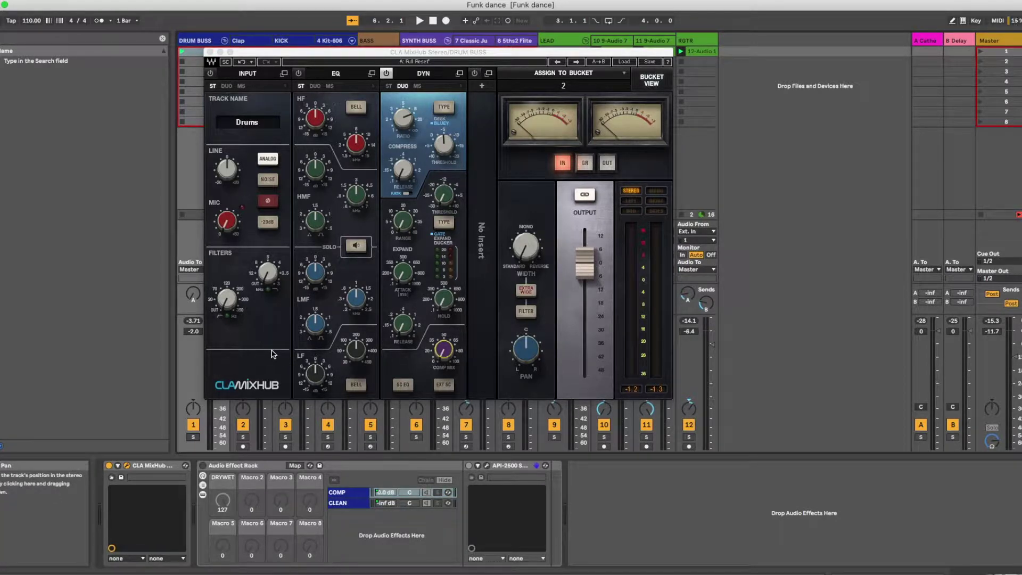
key("space")
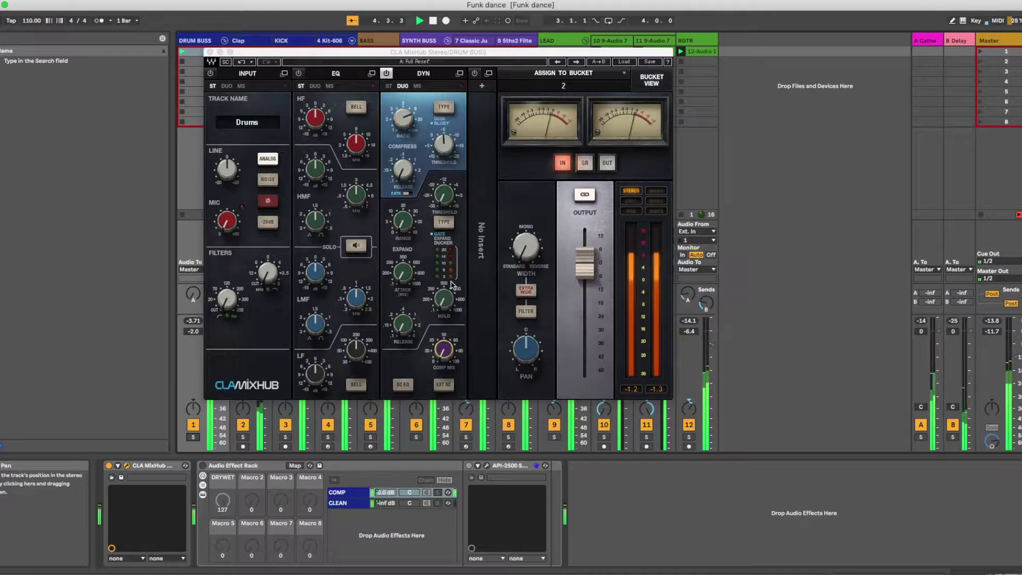
left_click(443, 350)
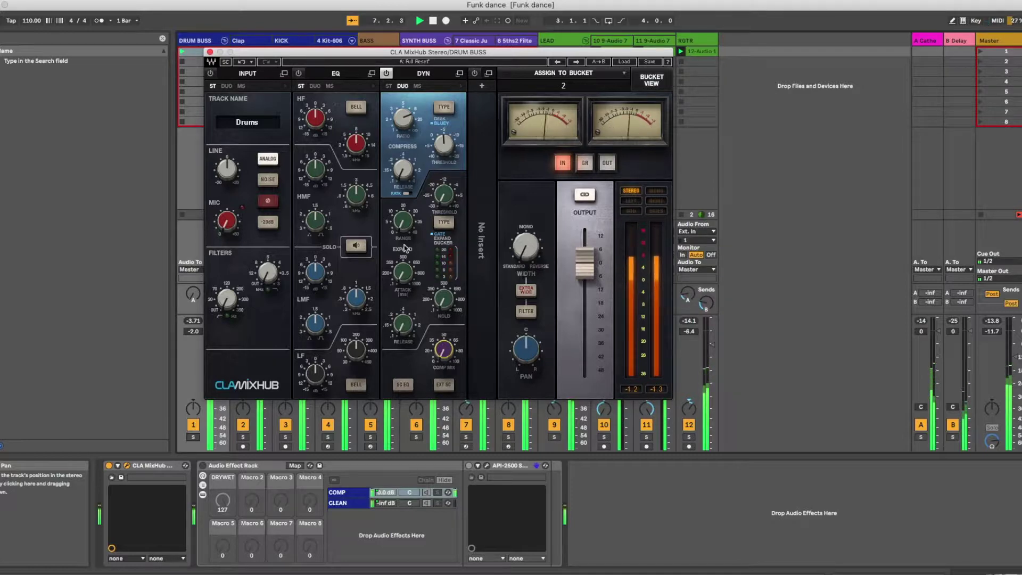
key("space")
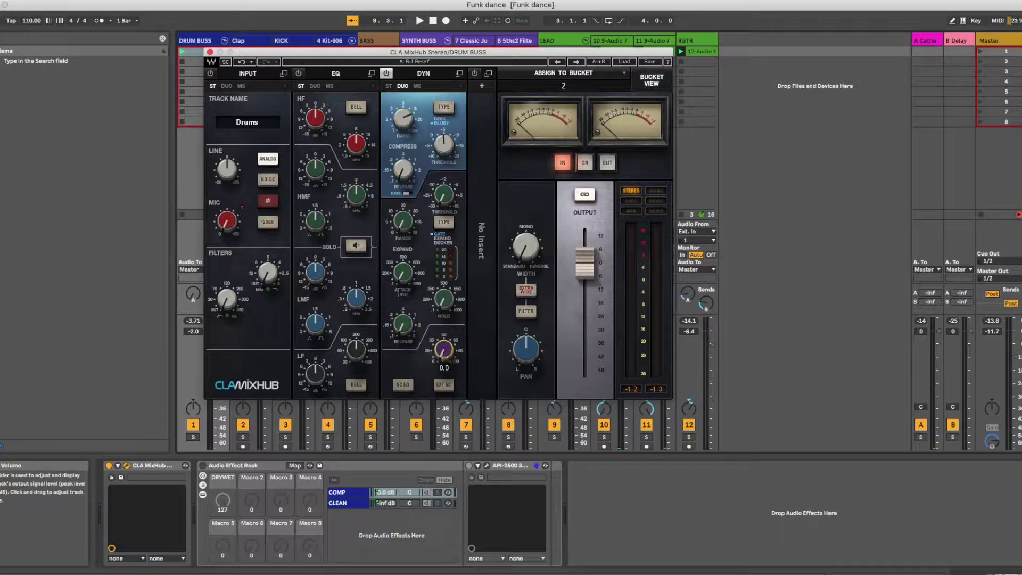
left_click_drag(443, 350, 443, 319)
key("space")
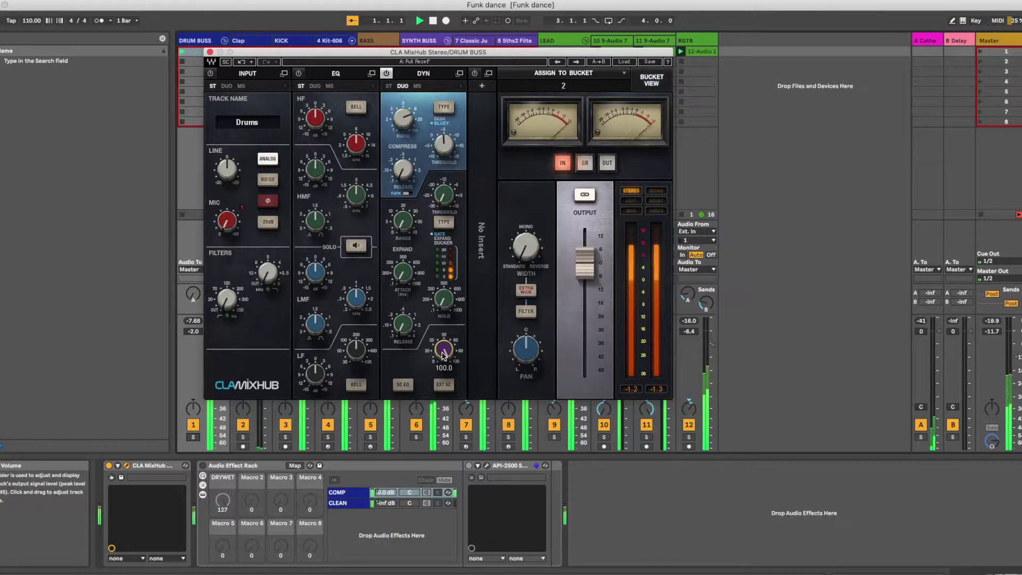
Solo the drum bus and set the MixHub comp mix to 0.0, auditioning only dry drums.
left_click(194, 437)
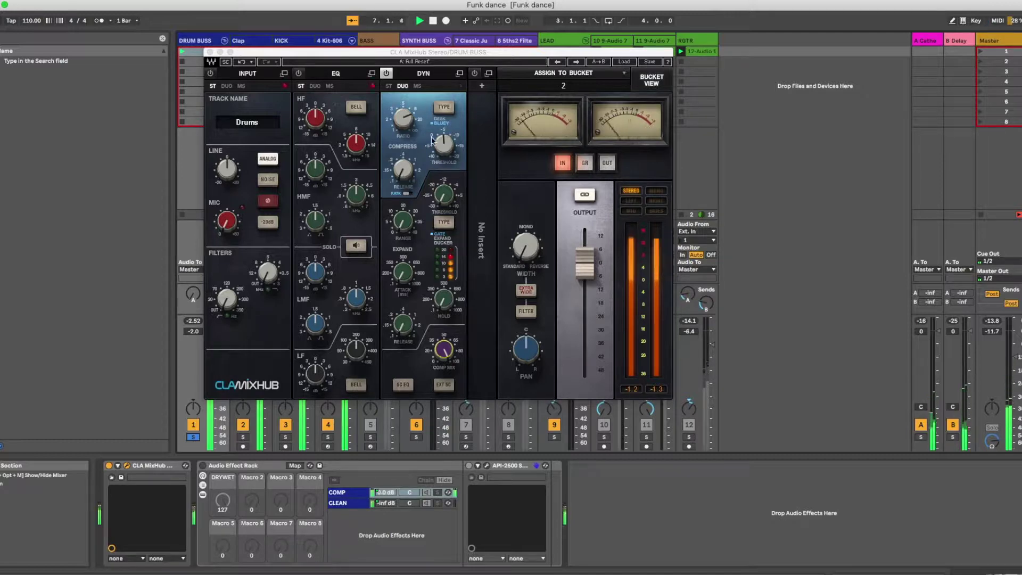
key("space")
left_click(445, 351)
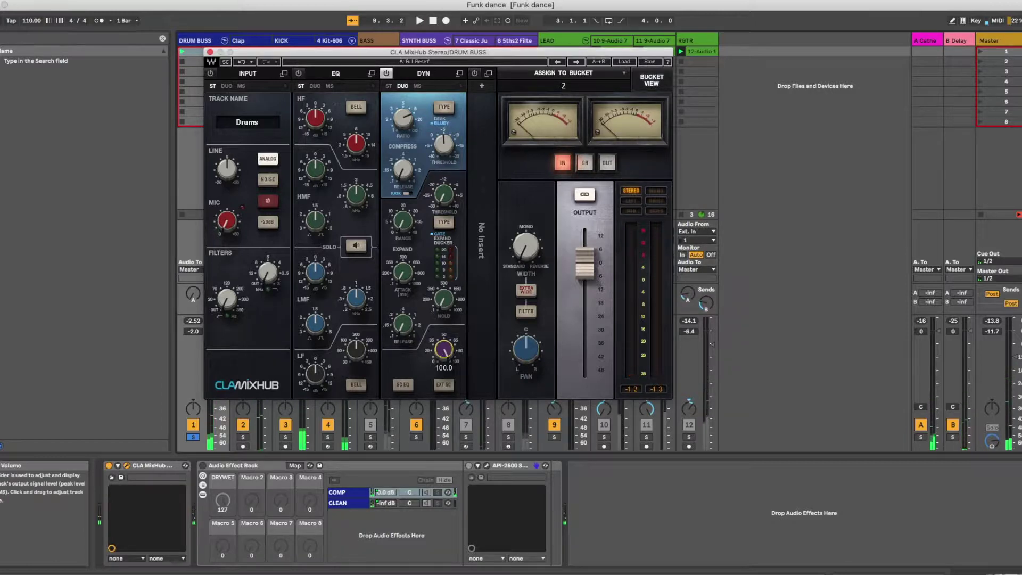
left_click_drag(444, 349, 444, 350)
key("space")
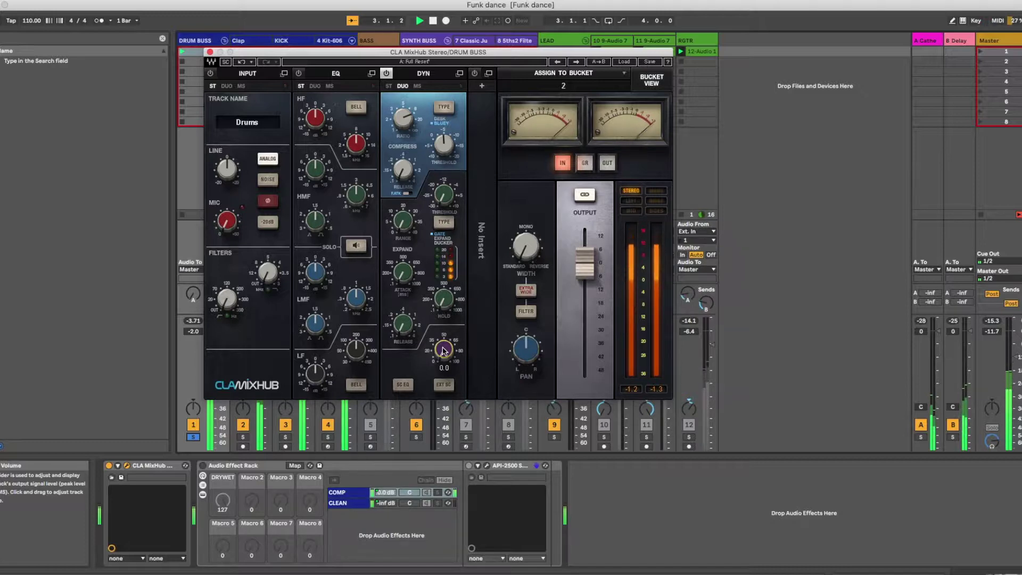
key("space")
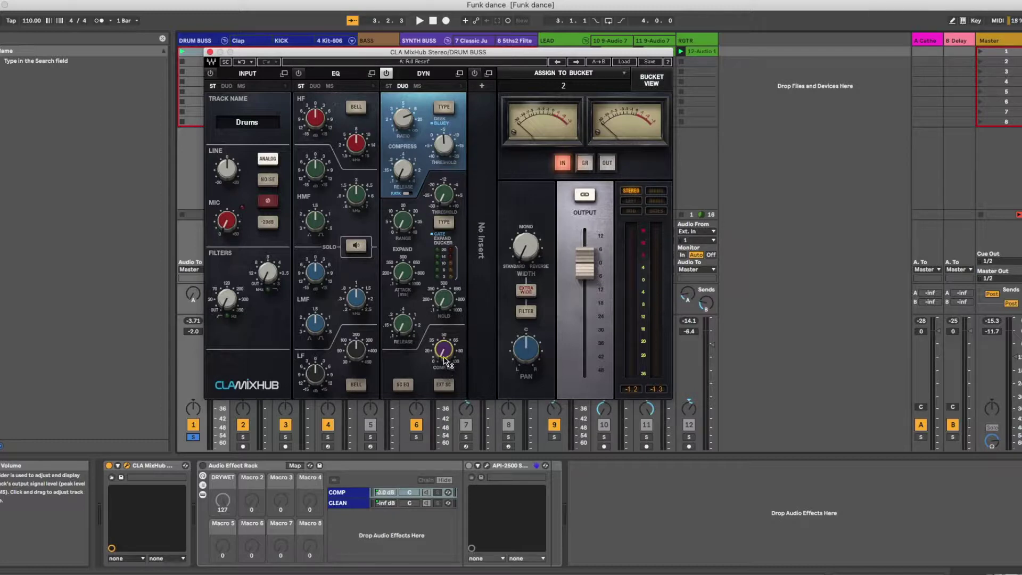
Sweep the MixHub comp mix between 0 and 100 during playback, leaving it at about 23.9.
mouse_move(445, 356)
key("space")
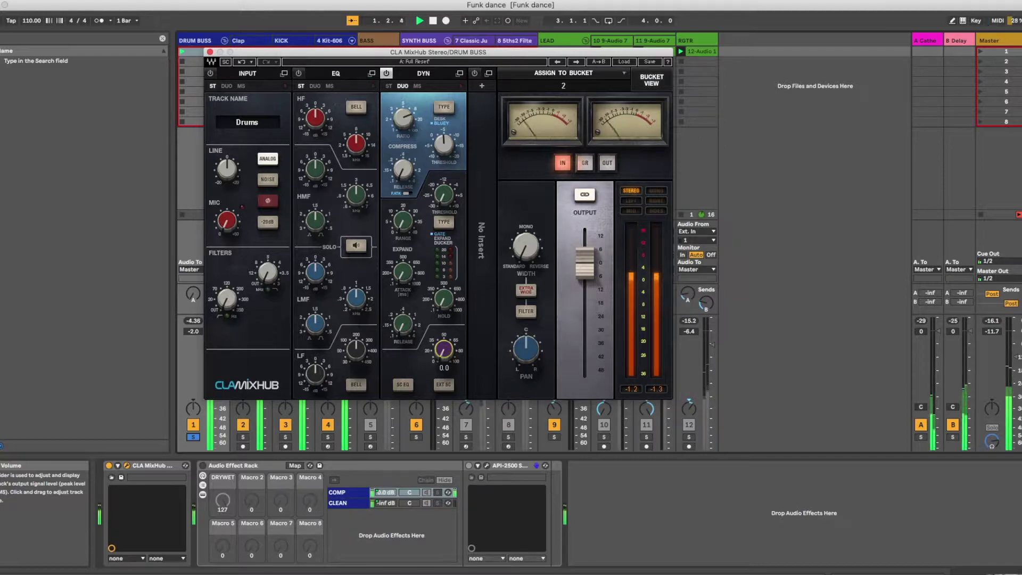
left_click_drag(444, 355, 445, 328)
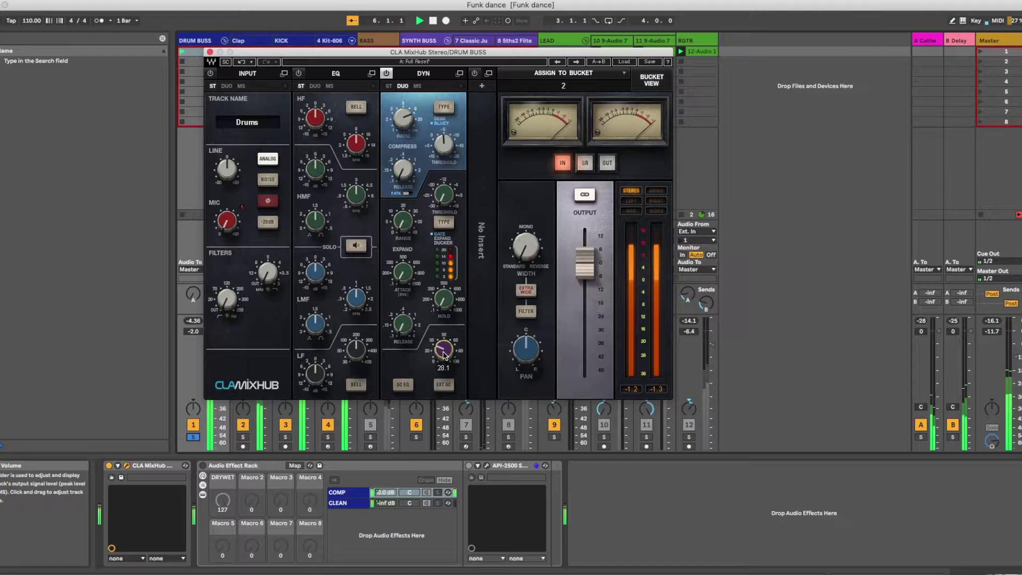
key("space")
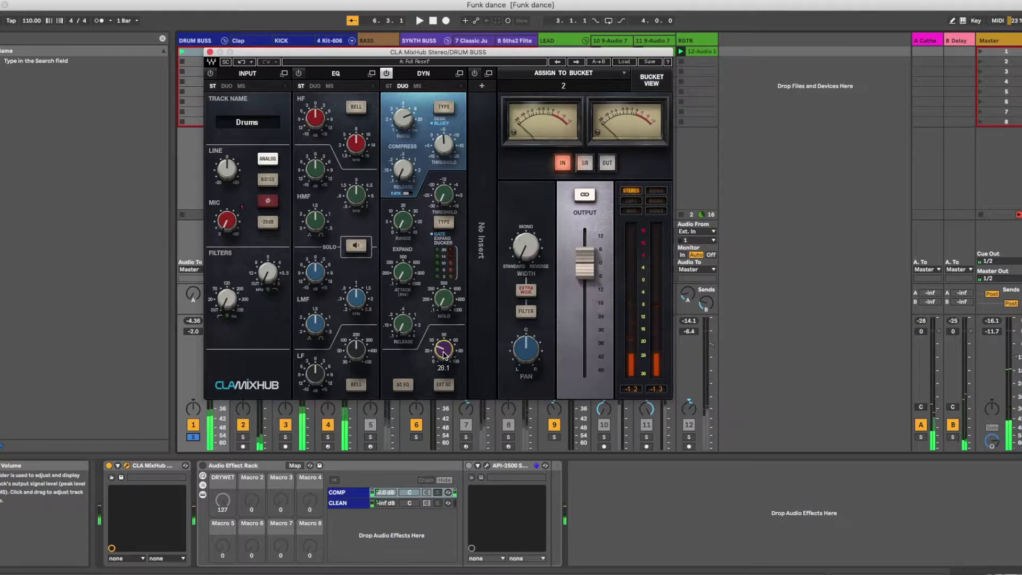
left_click_drag(444, 354, 444, 340)
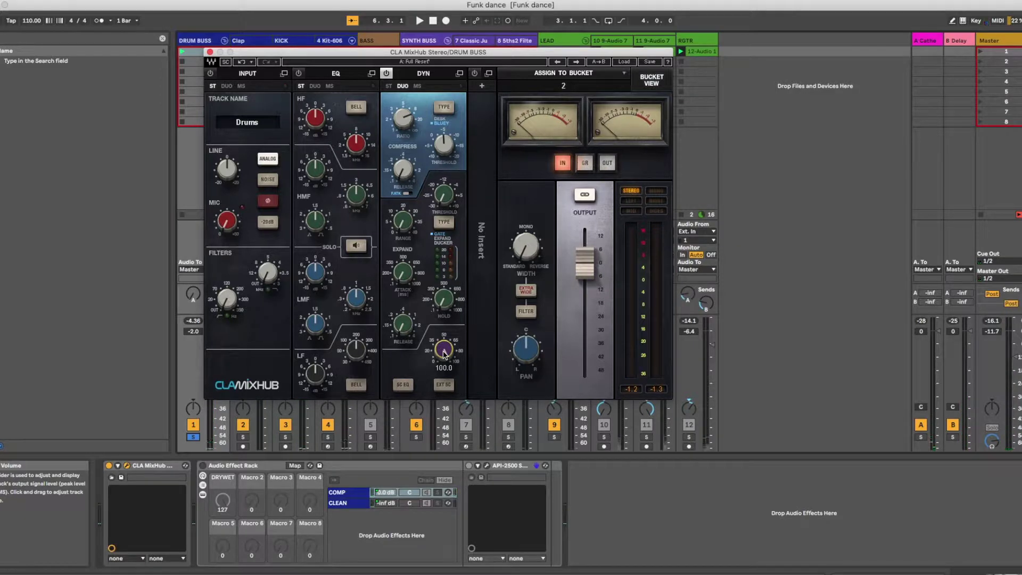
key("space")
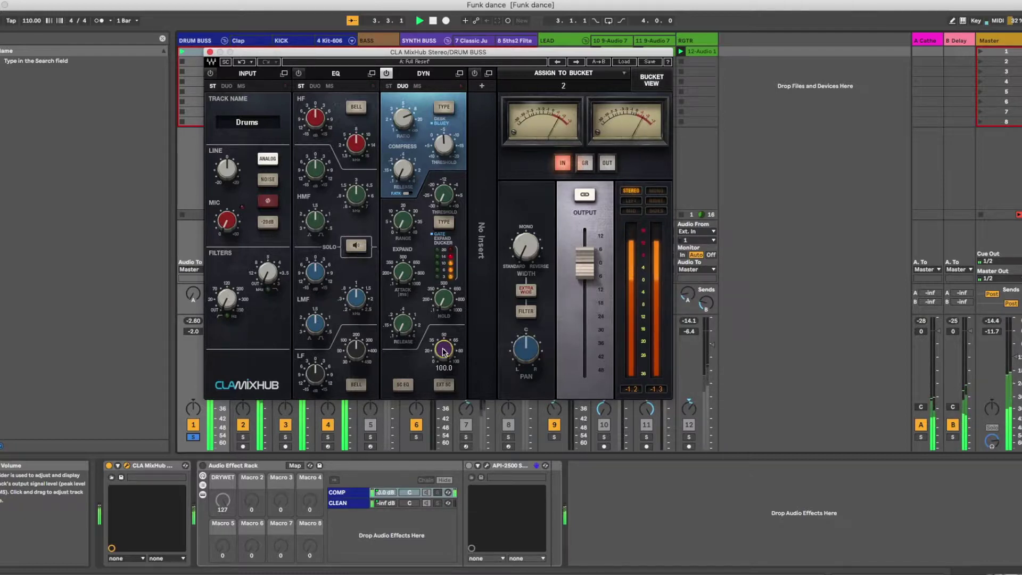
left_click_drag(444, 351, 443, 367)
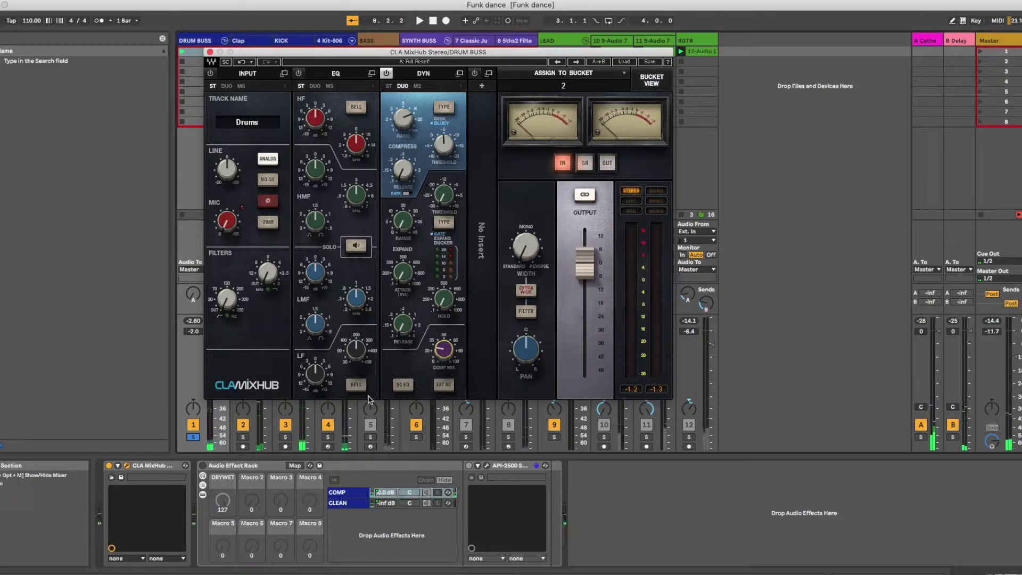
key("space")
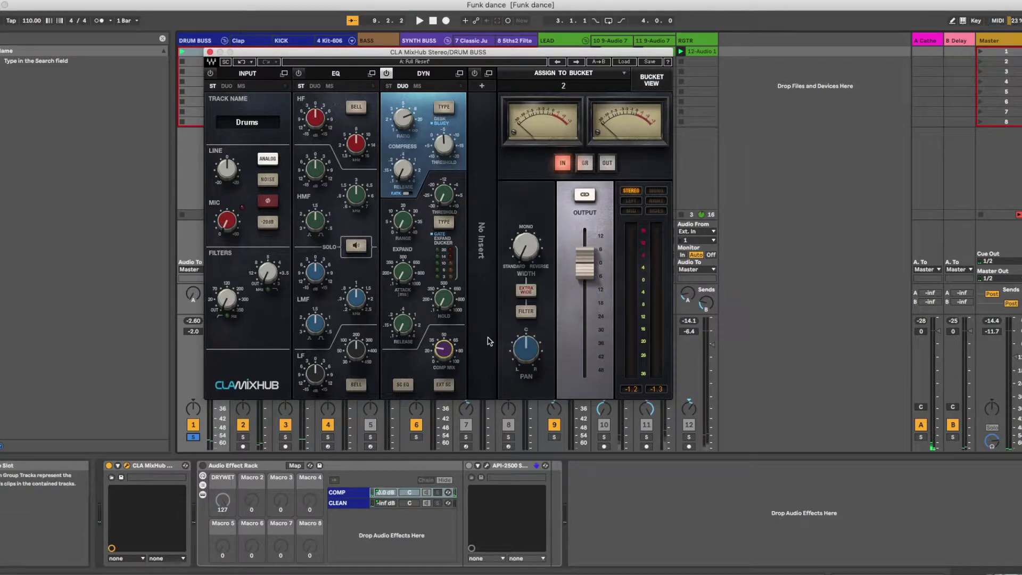
Close MixHub, inspect the rack's COMP (API-2500) and CLEAN chains, and display its macro mappings.
left_click(210, 52)
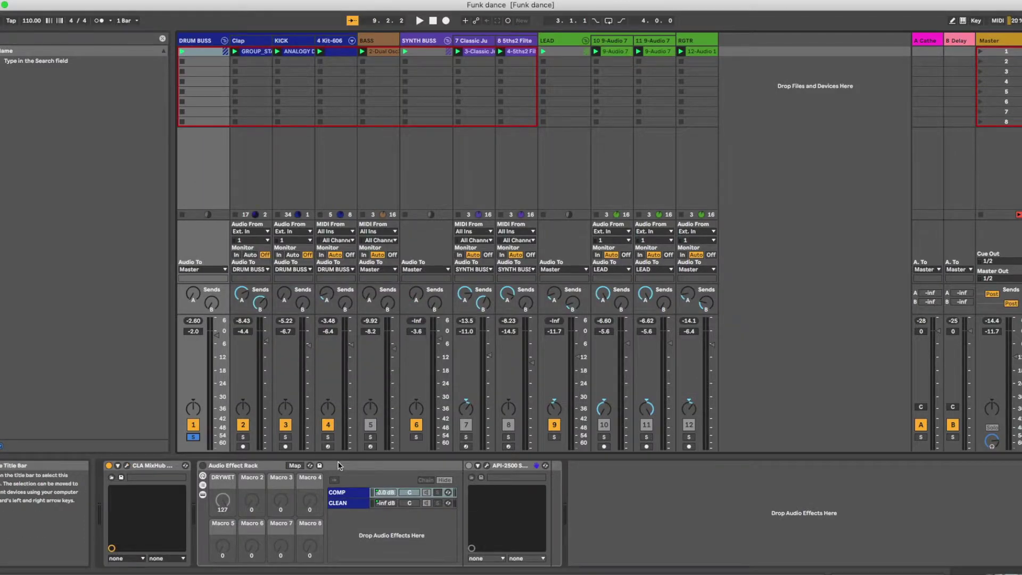
left_click(419, 519)
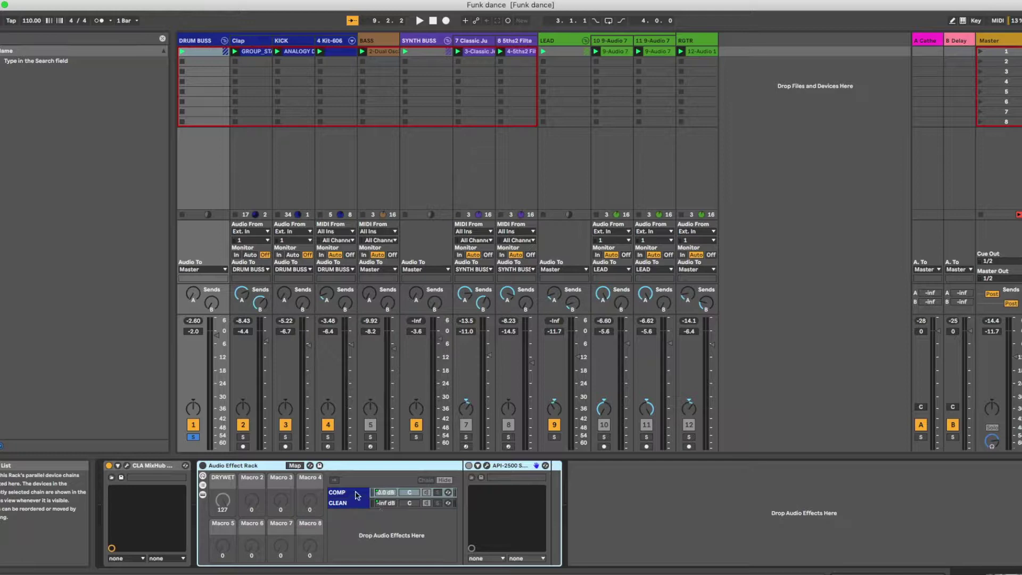
left_click(354, 495)
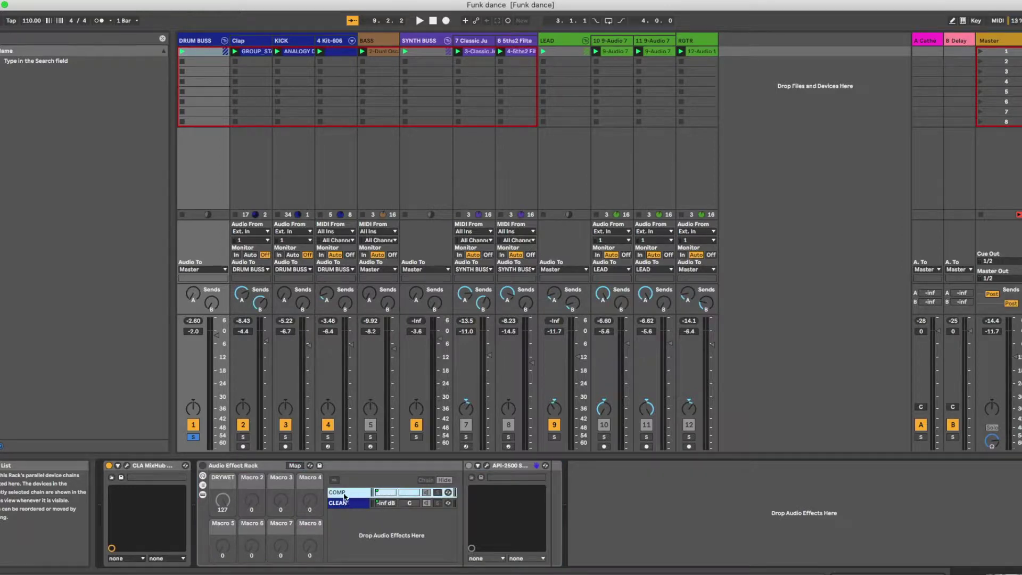
left_click(506, 470)
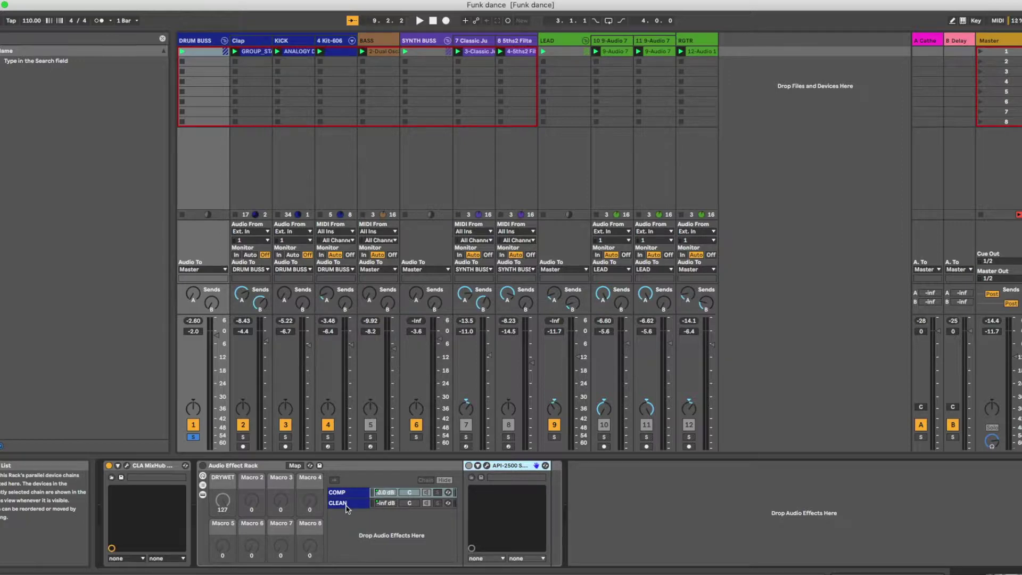
left_click(343, 503)
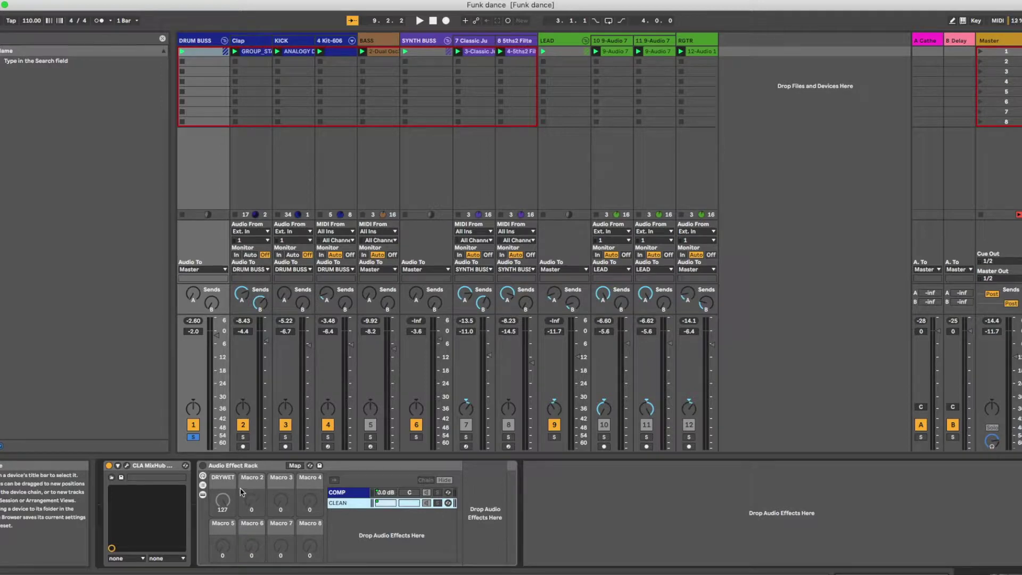
left_click(295, 465)
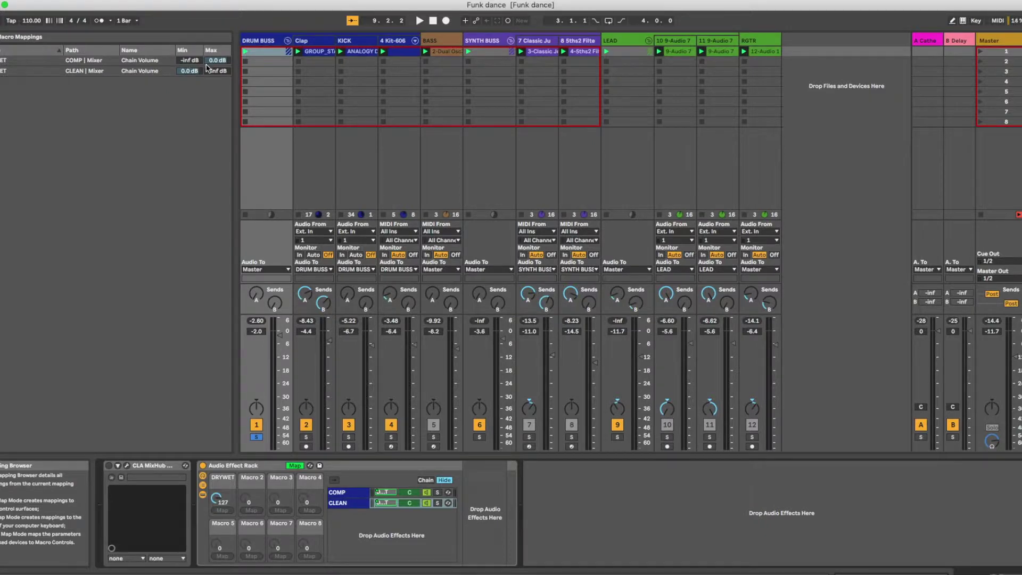
Invert the CLEAN chain's DRYWET mapping range and exit macro Map mode.
right_click(183, 72)
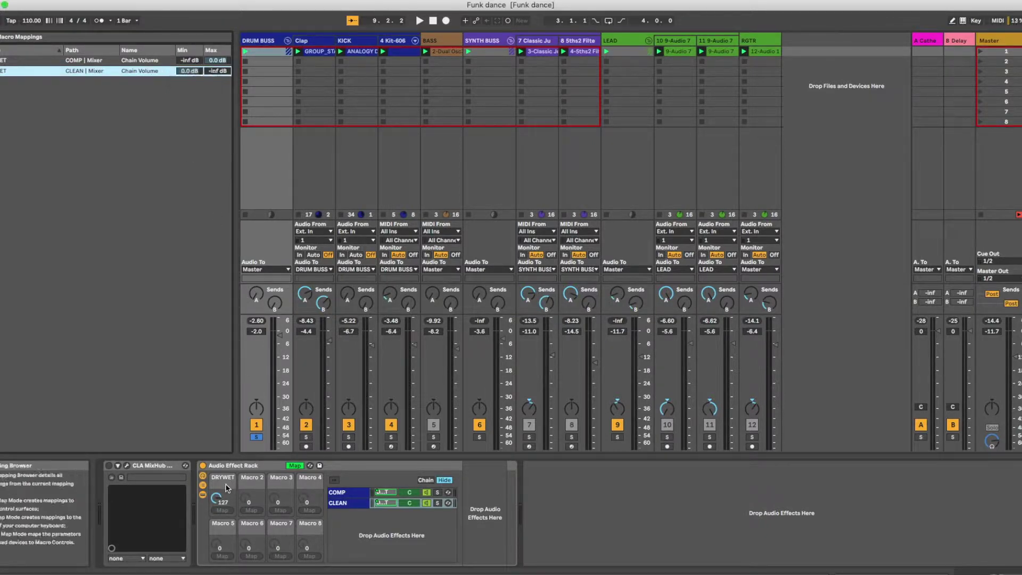
key("super+m")
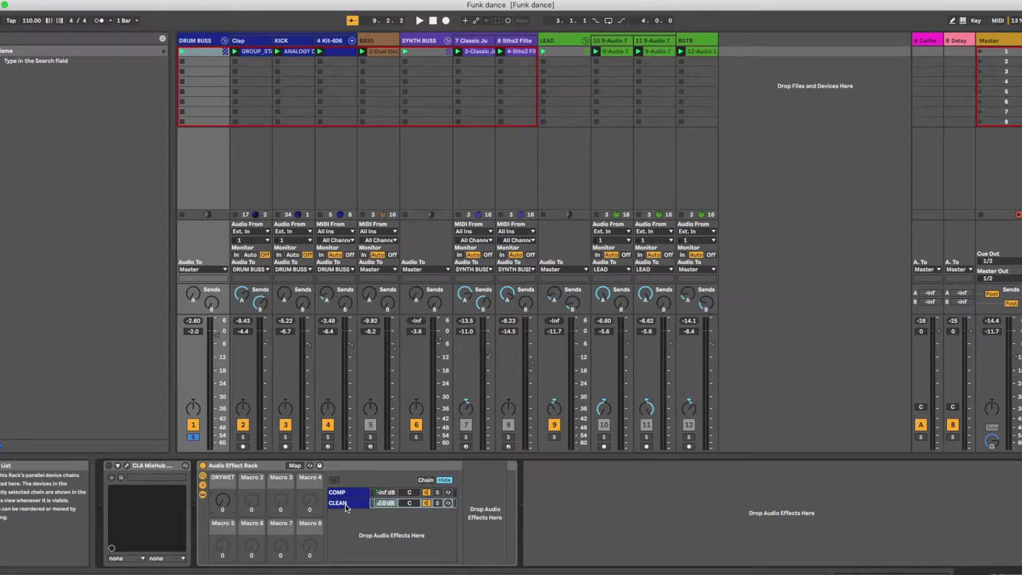
Play the drums, push DRYWET to 127 fully compressed, then pull it back to blend in the clean chain.
key("space")
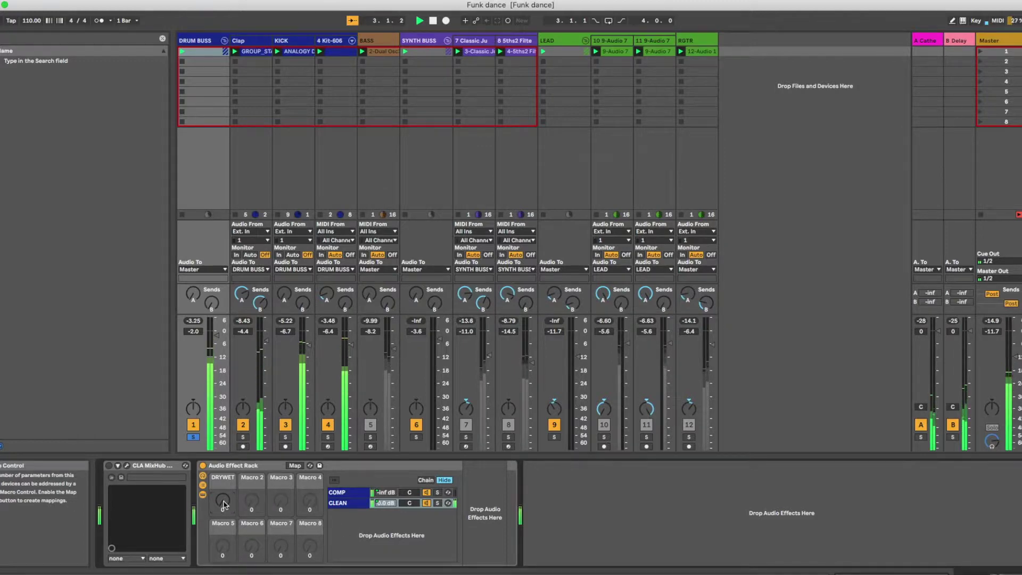
left_click_drag(223, 504, 223, 457)
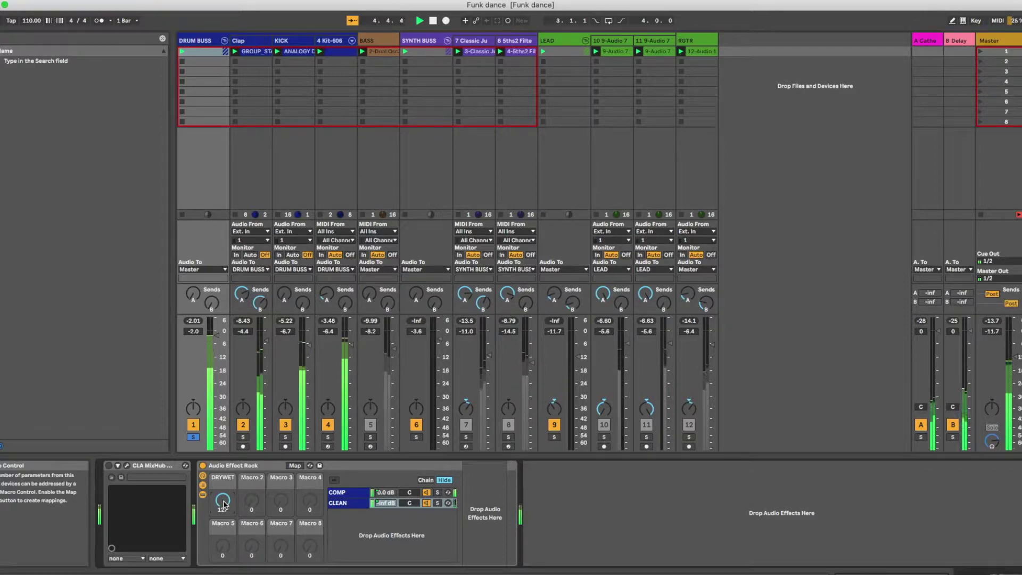
left_click_drag(223, 504, 223, 561)
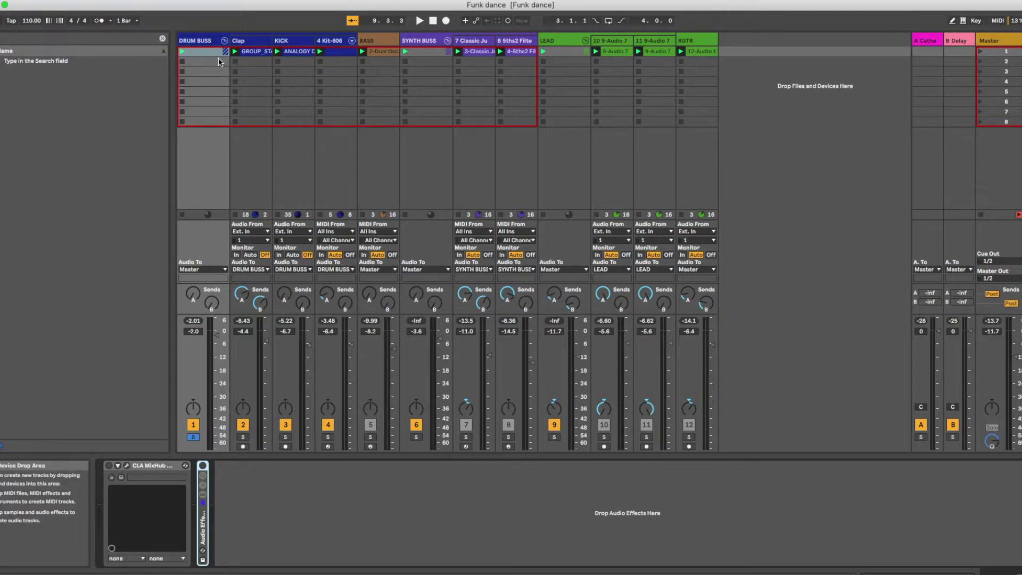
Insert a new return track C and select it.
left_click(927, 42)
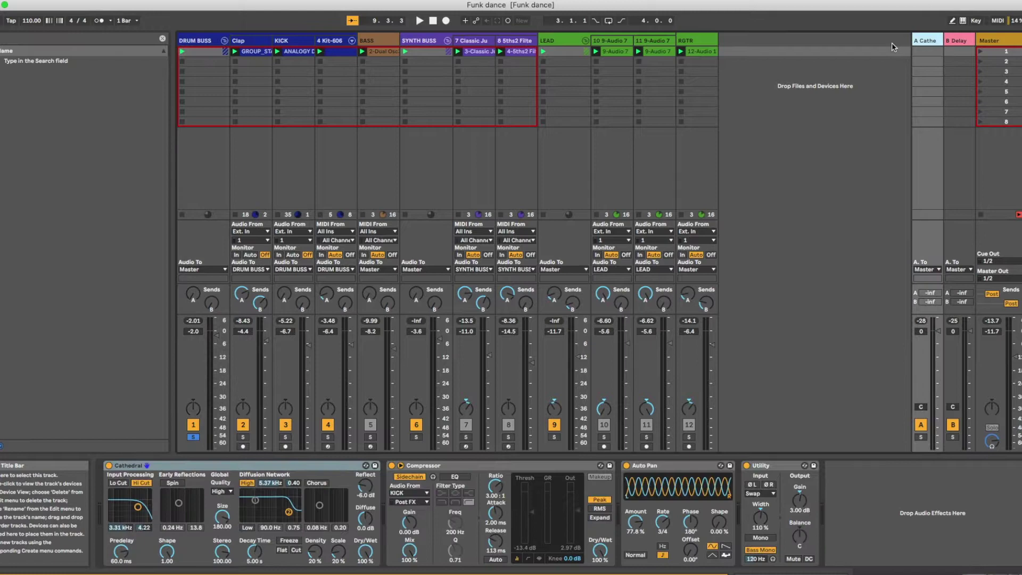
right_click(893, 47)
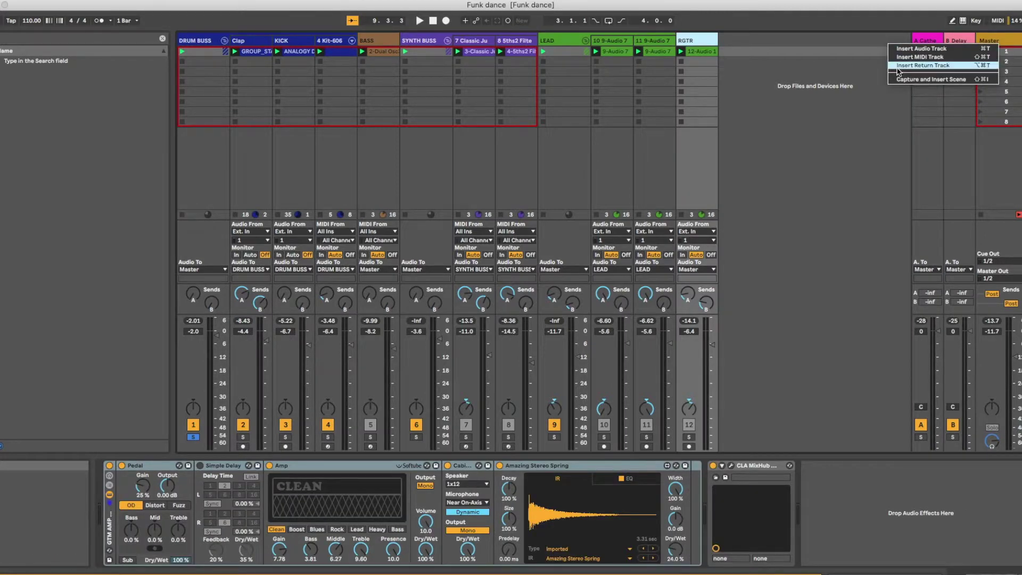
left_click(923, 65)
left_click(941, 43)
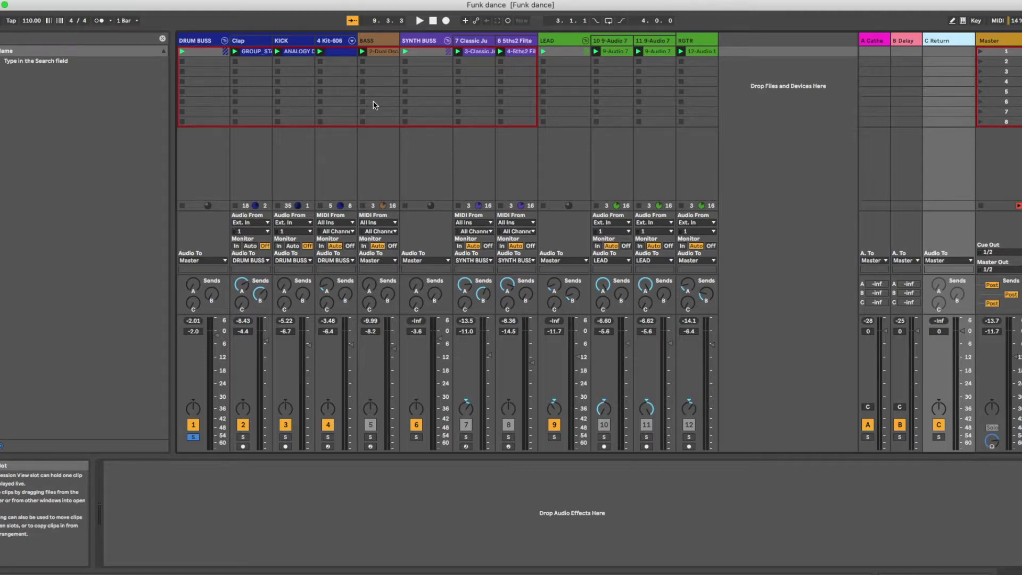
Search 'compress' in the browser and load Glue Compressor onto Return C.
type("compress")
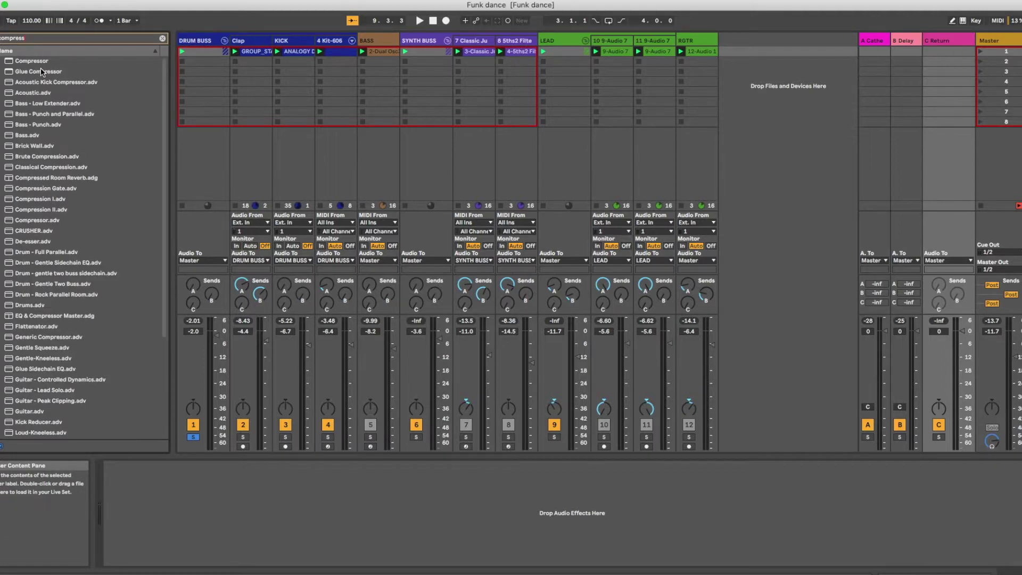
left_click(45, 72)
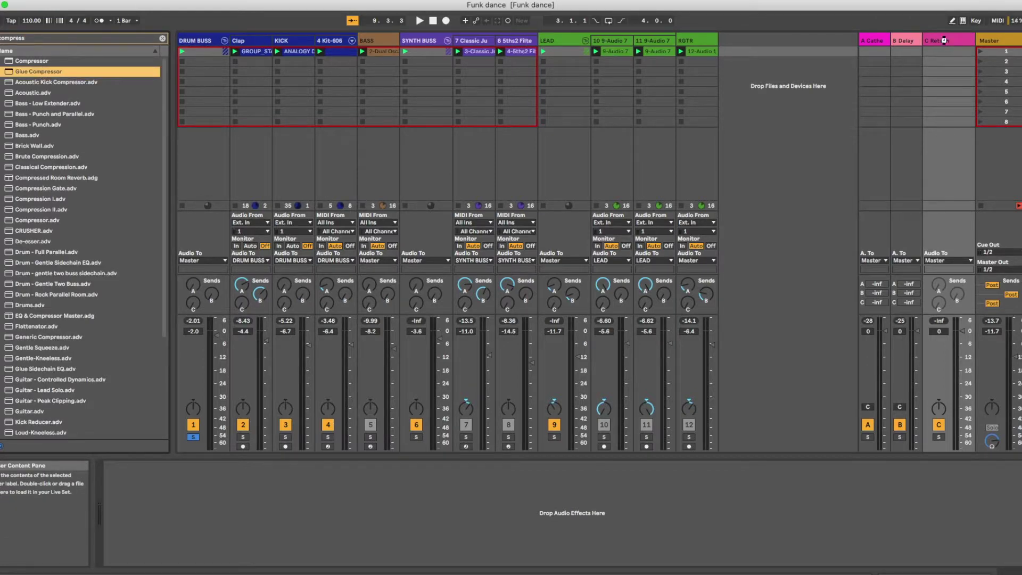
left_click_drag(944, 40, 944, 41)
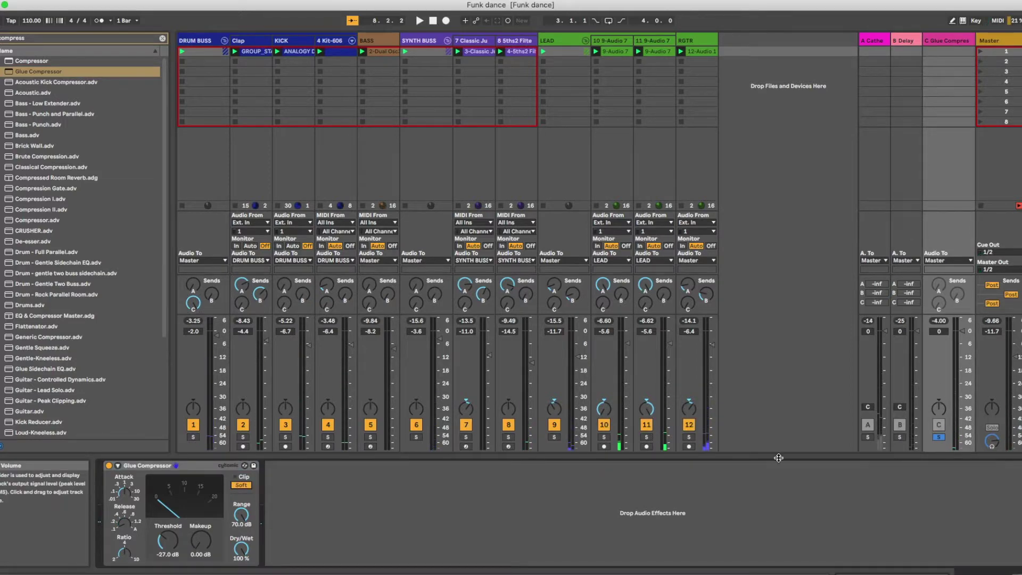
Set Glue Compressor makeup to 10 dB, drop Return C to -15 dB, and unsolo it.
left_click_drag(215, 557, 215, 521)
left_click_drag(962, 331, 961, 364)
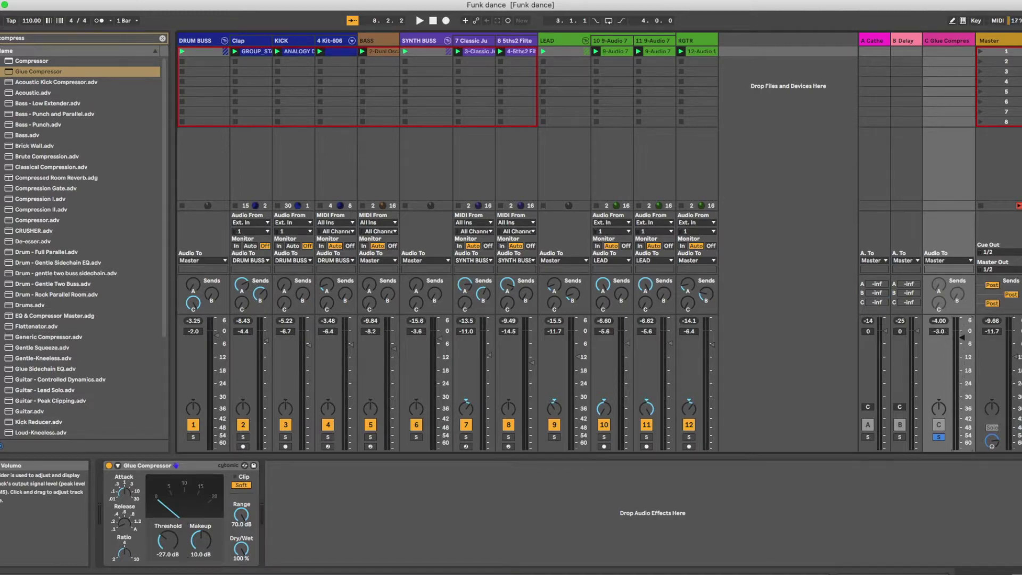
left_click(939, 437)
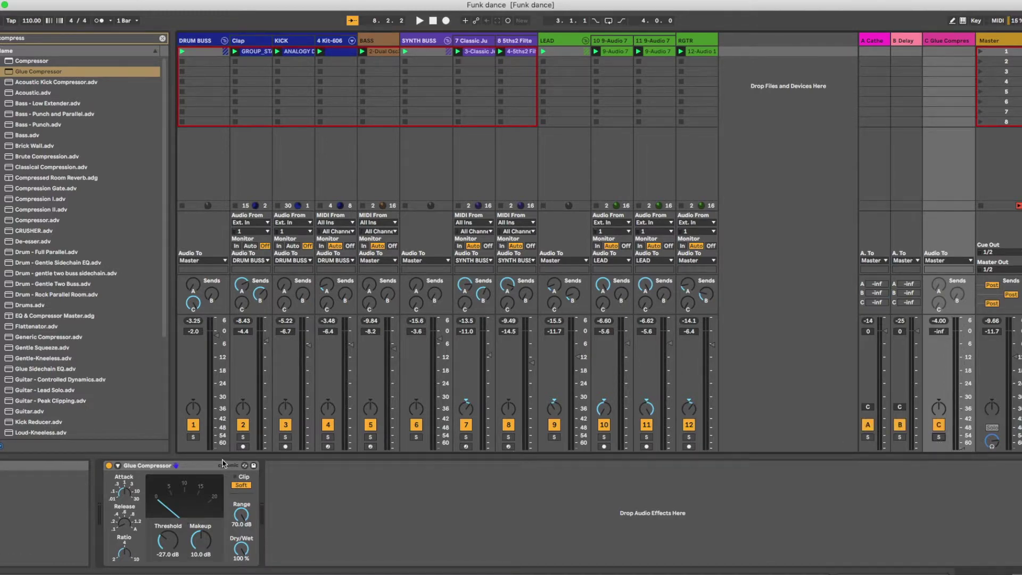
Solo the DRUM BUSS and, during playback, balance the Return C fader to about -0.37 dB.
left_click(193, 437)
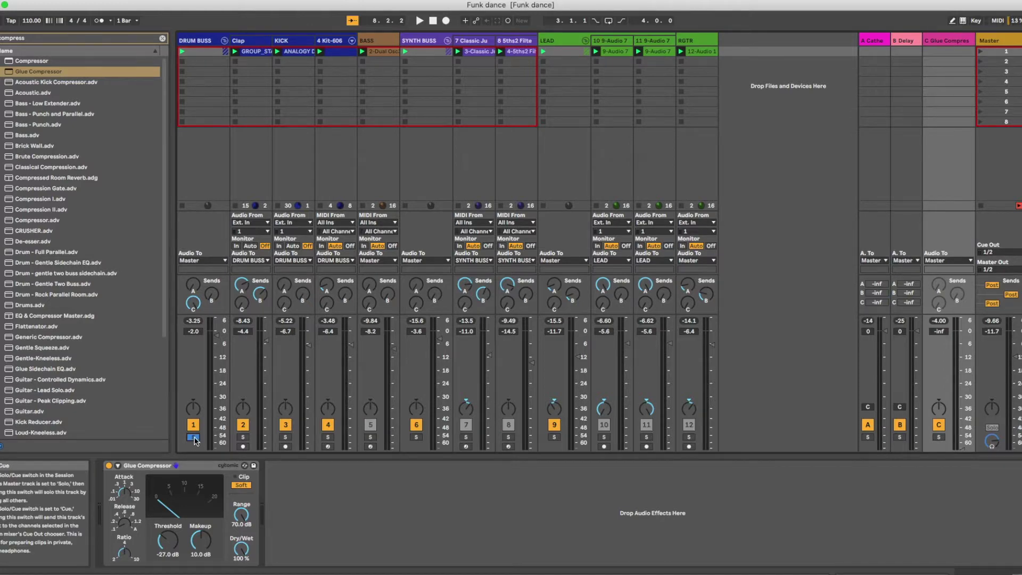
key("space")
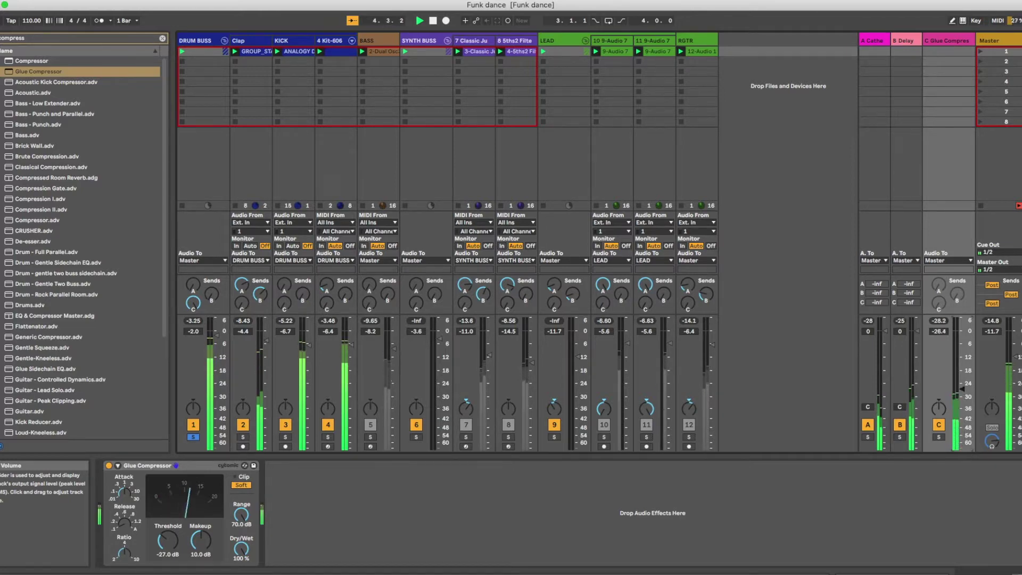
left_click_drag(961, 388, 961, 331)
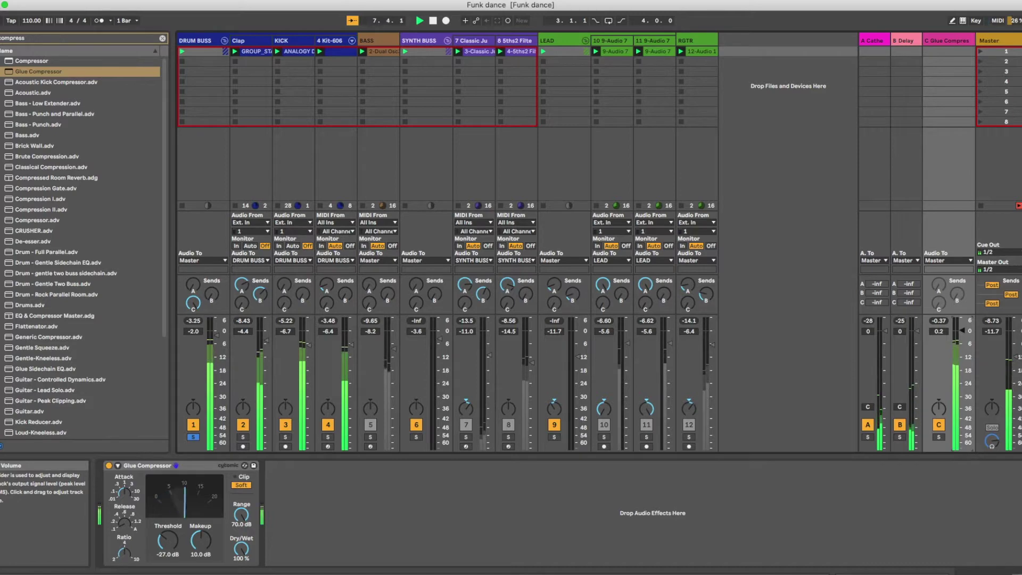
left_click_drag(961, 331, 963, 368)
key("space")
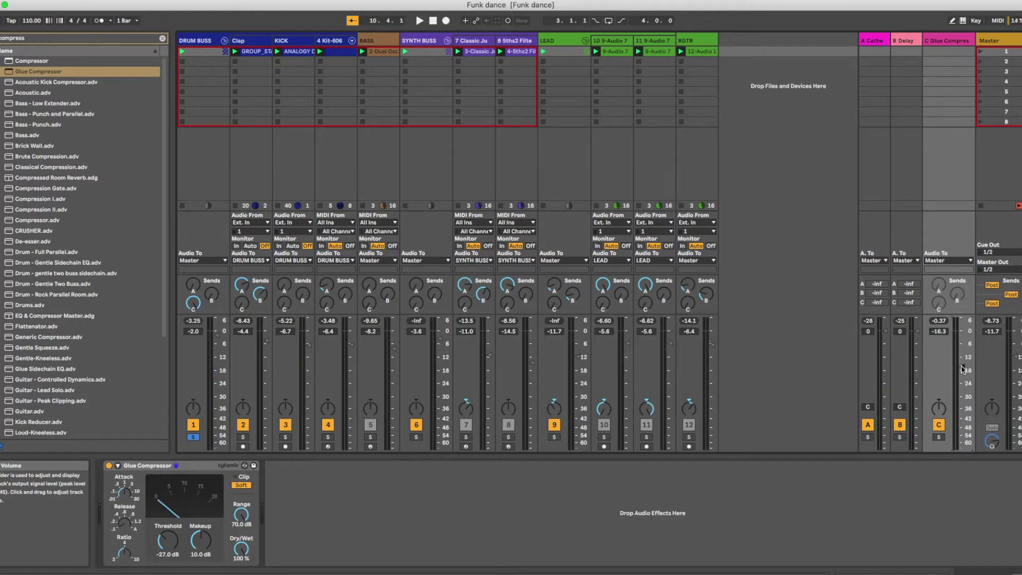